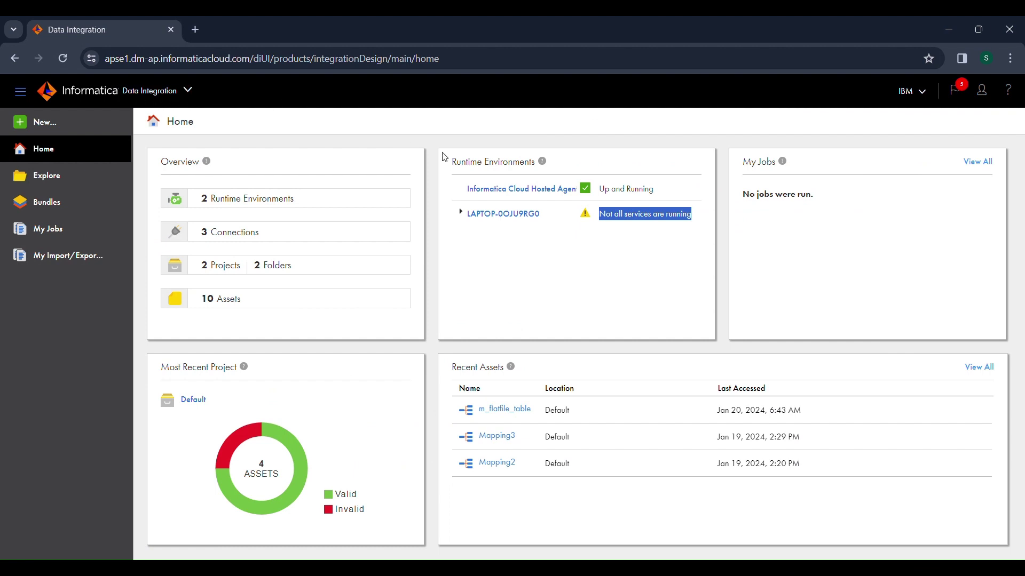
- Open the LAPTOP-0OJU9RG0 runtime environment, whose services are not all running, in Administrator
drag(455, 163, 543, 172)
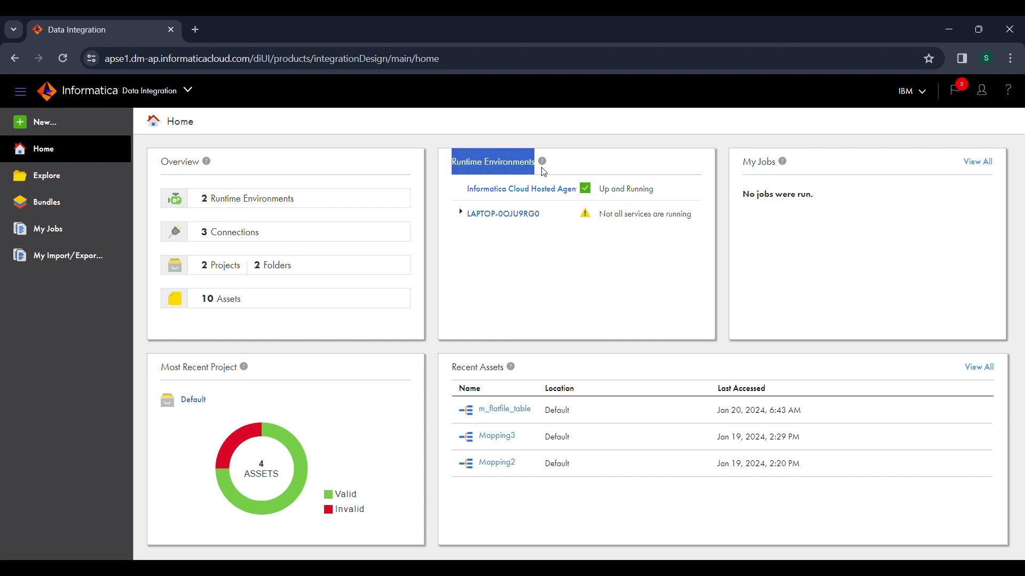
click(544, 171)
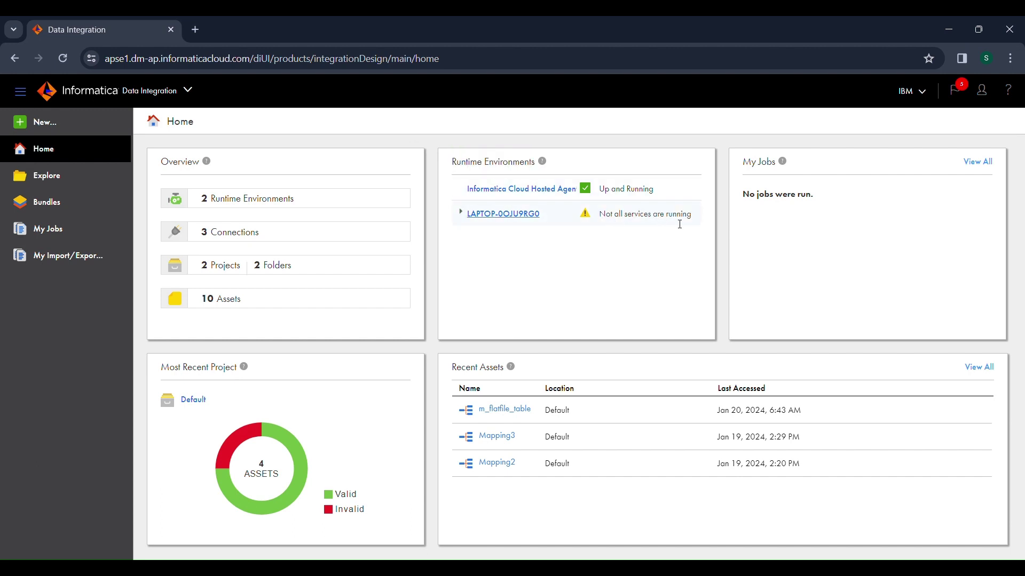
drag(693, 217, 597, 218)
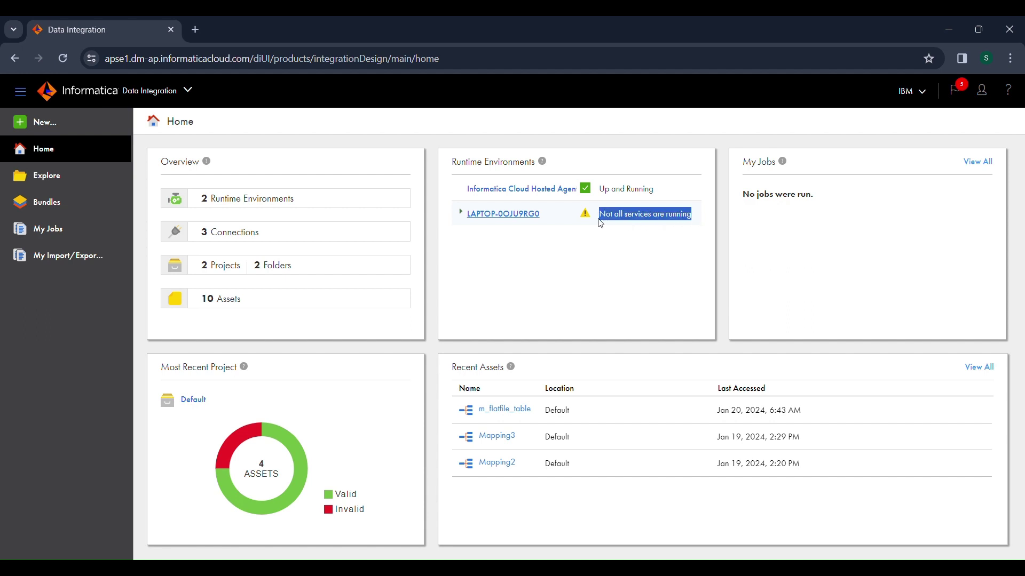
click(482, 216)
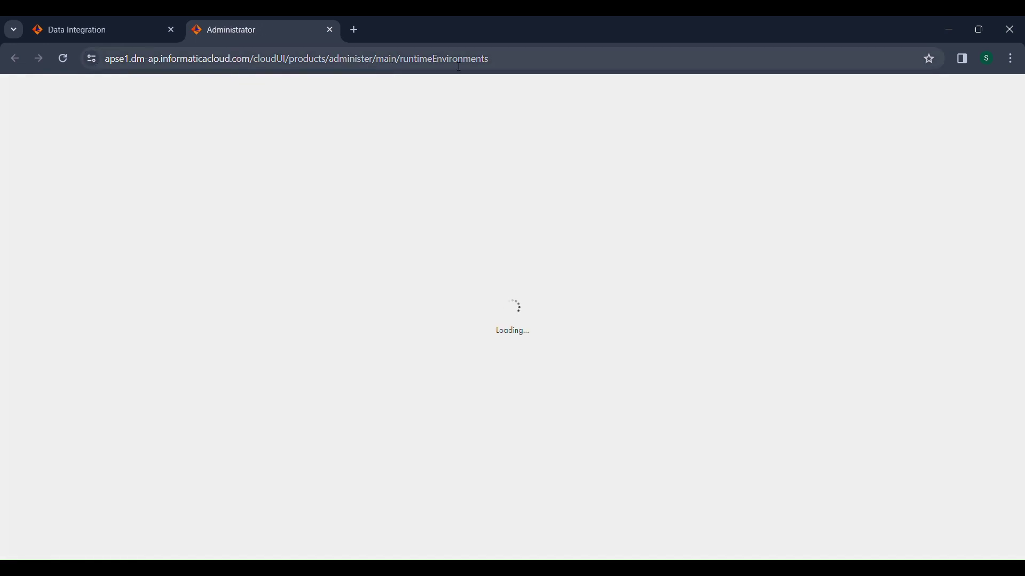
- Expand the LAPTOP-0OJU9RG0 agent group and open the details of the secure agent inside it
click(497, 65)
drag(497, 64, 337, 59)
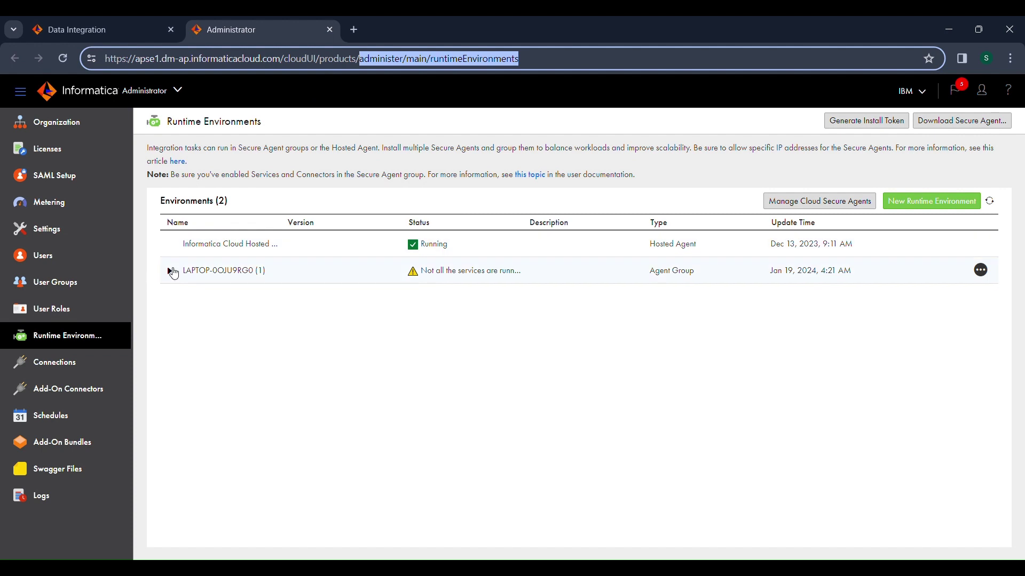
click(171, 271)
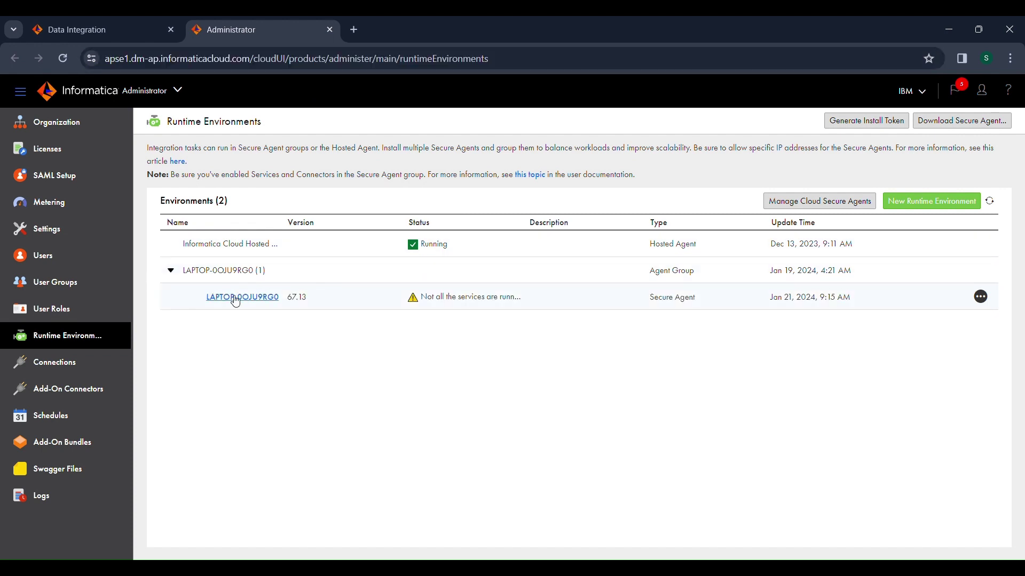
click(235, 300)
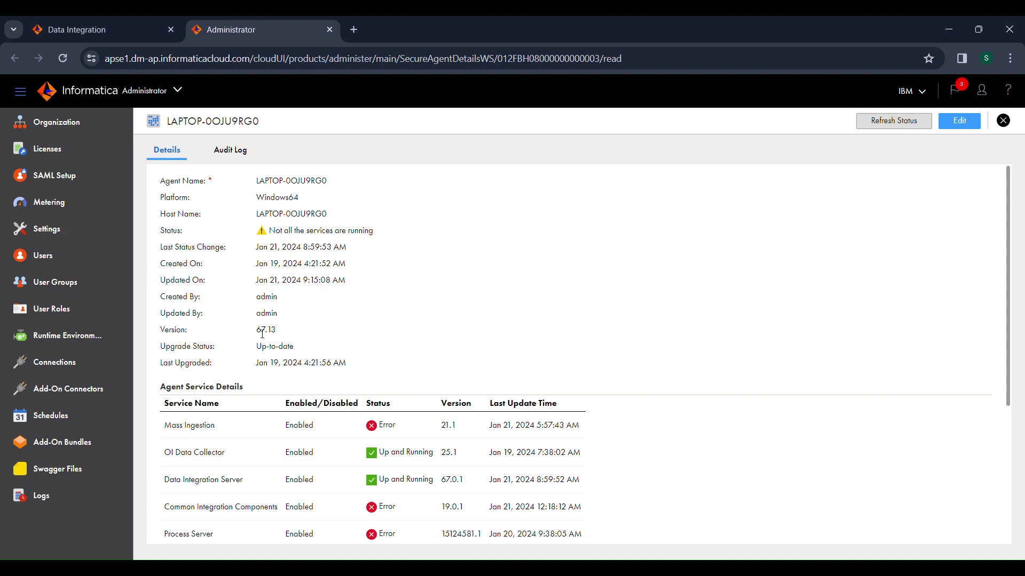
- Review the agent's service statuses and stop all versions of the Common Integration Components service
scroll(262, 333, down, 2)
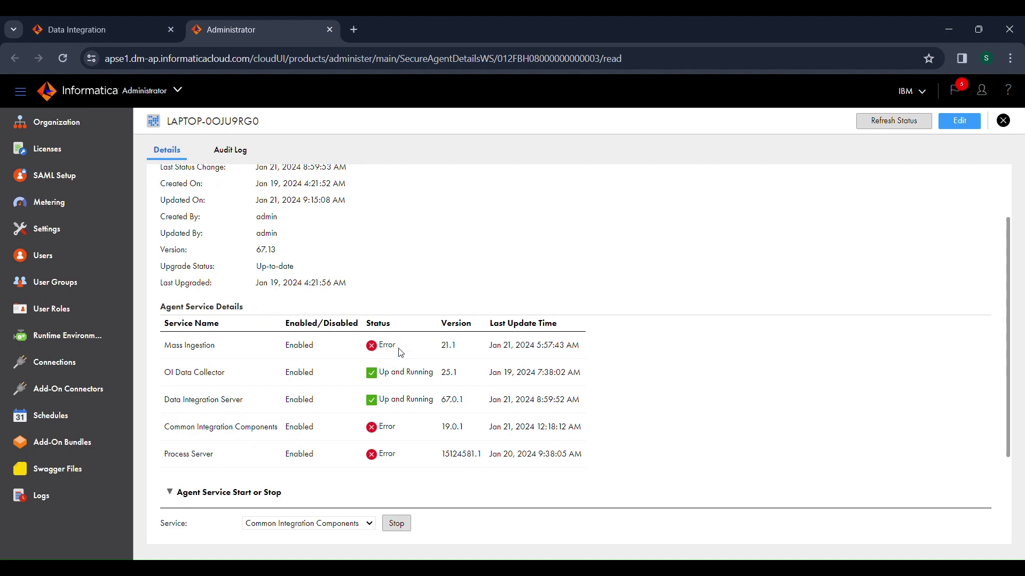
drag(400, 347, 382, 352)
drag(437, 376, 379, 375)
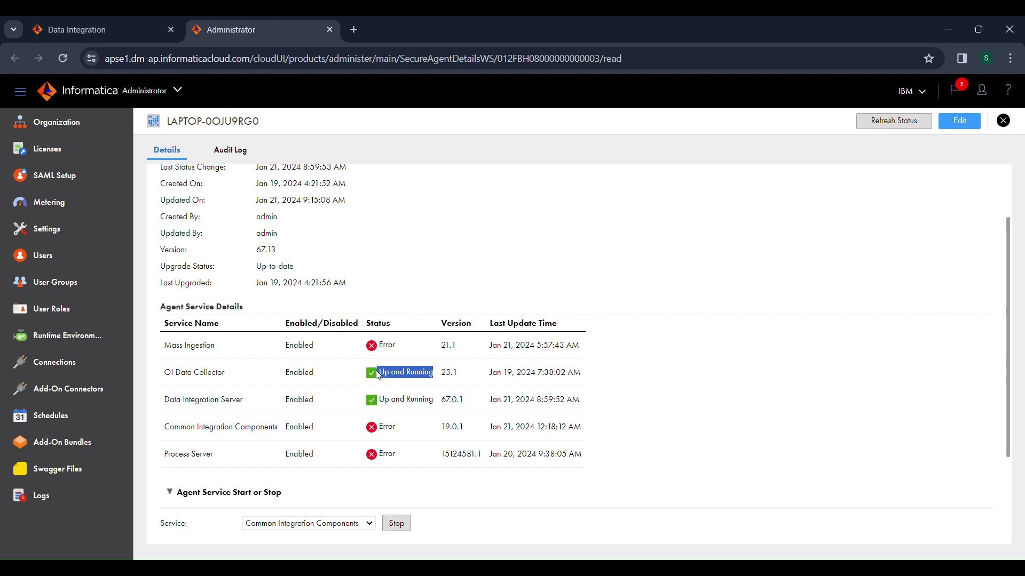
drag(405, 345, 374, 347)
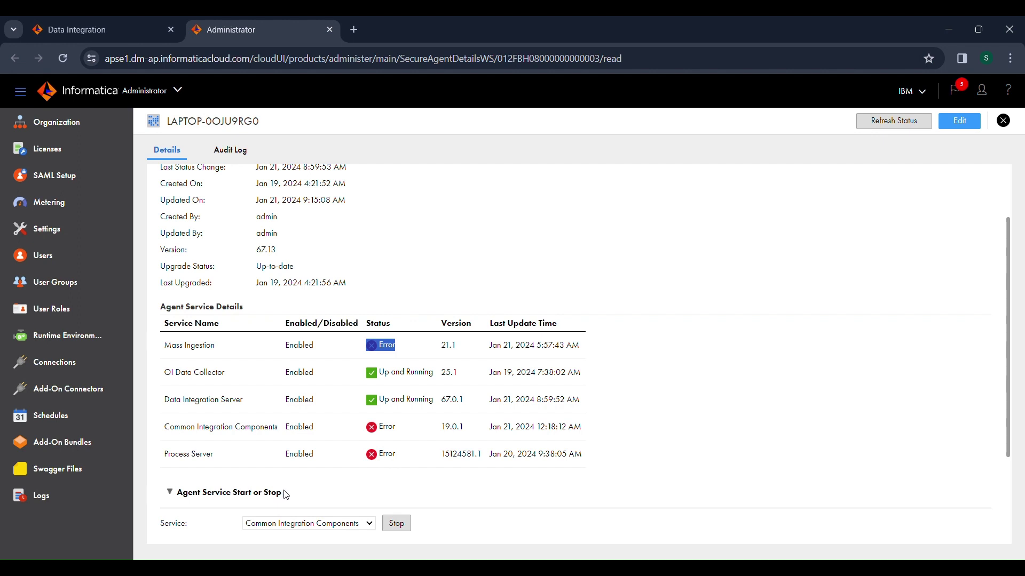
drag(188, 493, 299, 496)
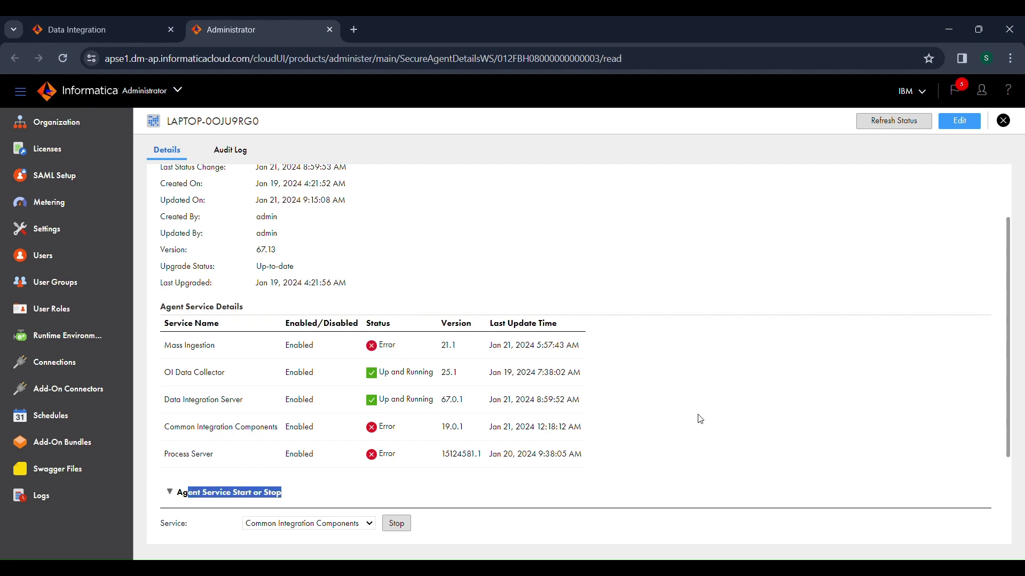
drag(1006, 405, 1009, 467)
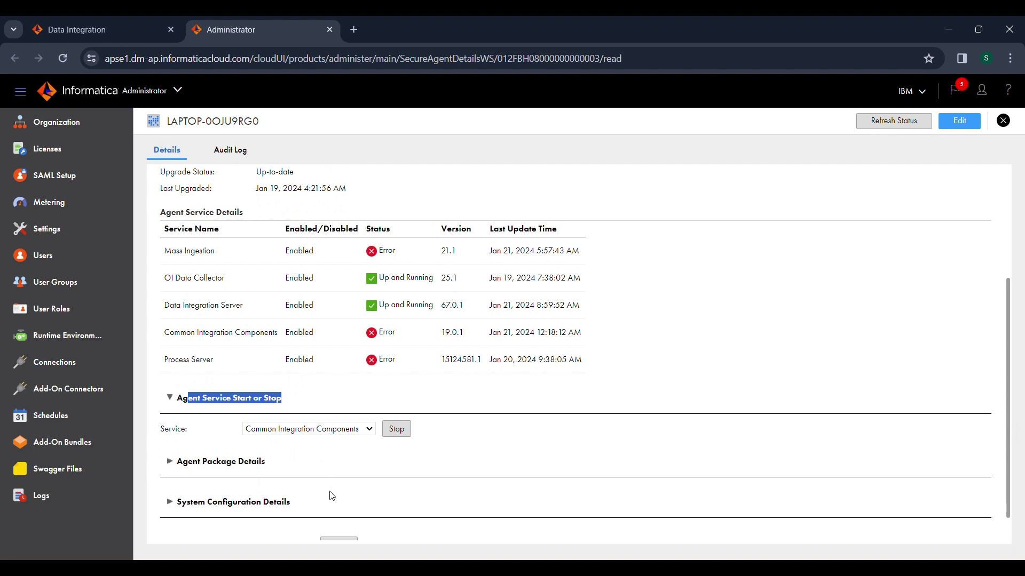
click(370, 431)
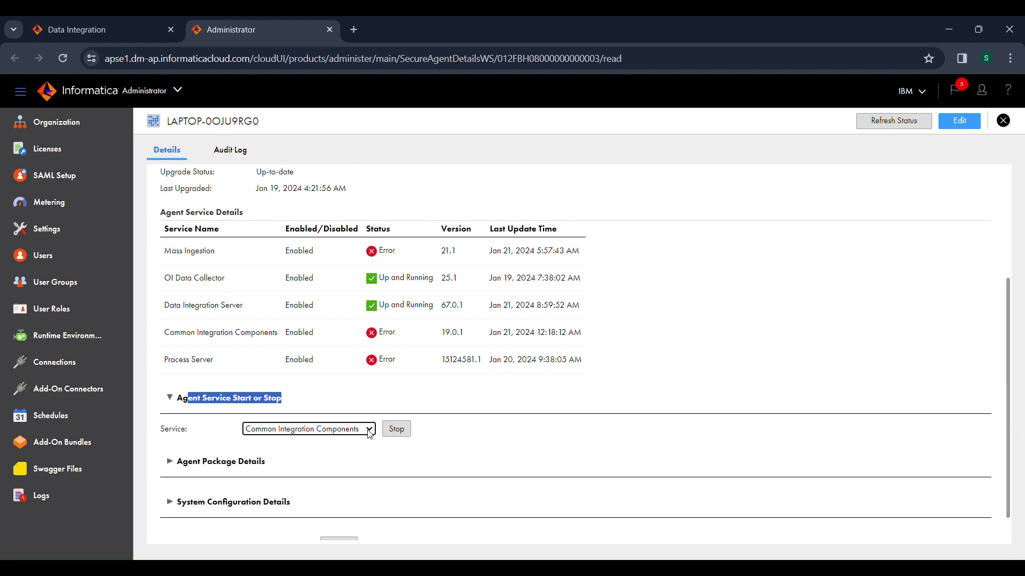
click(396, 431)
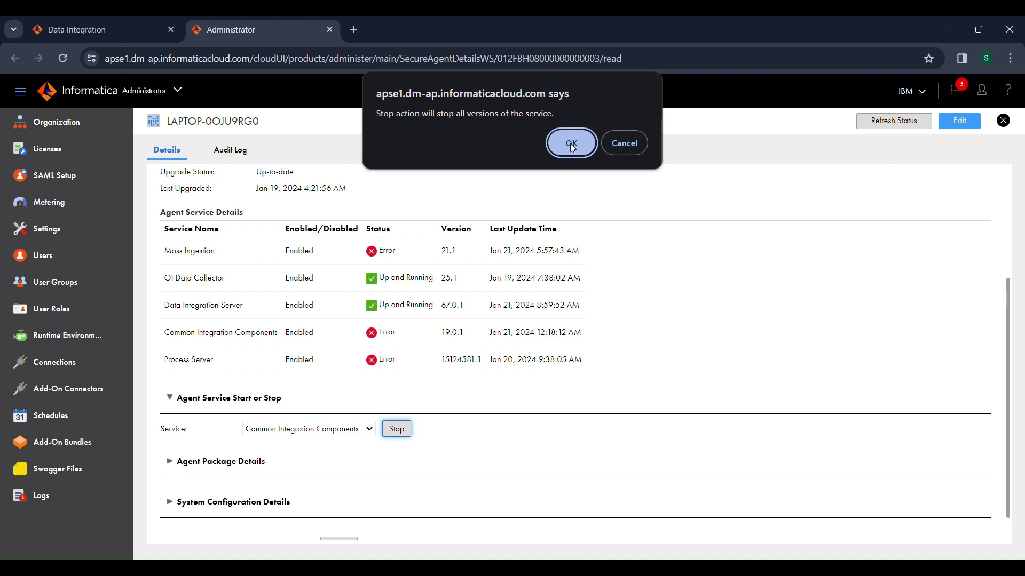
click(571, 143)
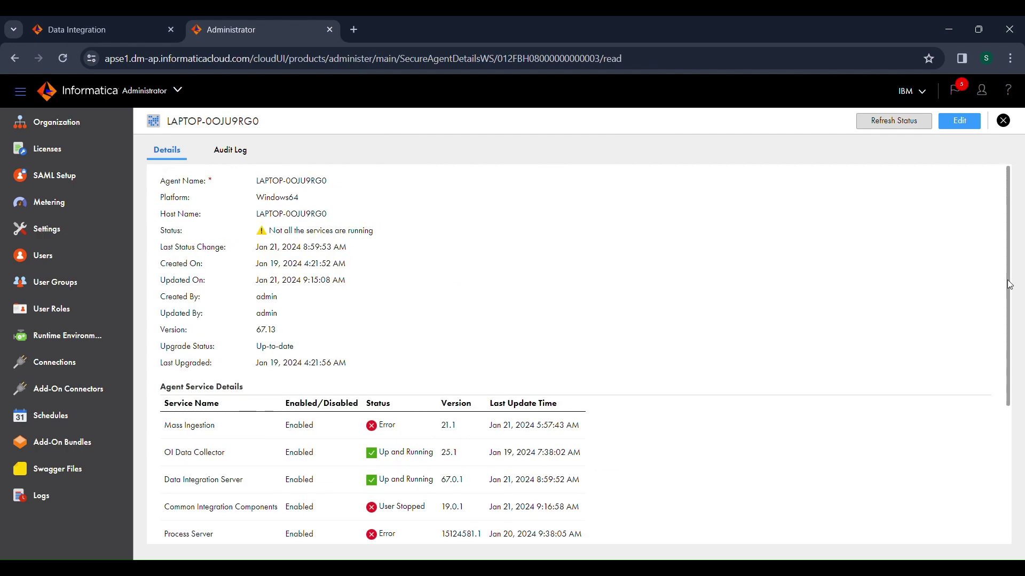
- Start the latest version of the Common Integration Components service and check its status
drag(1007, 285, 995, 414)
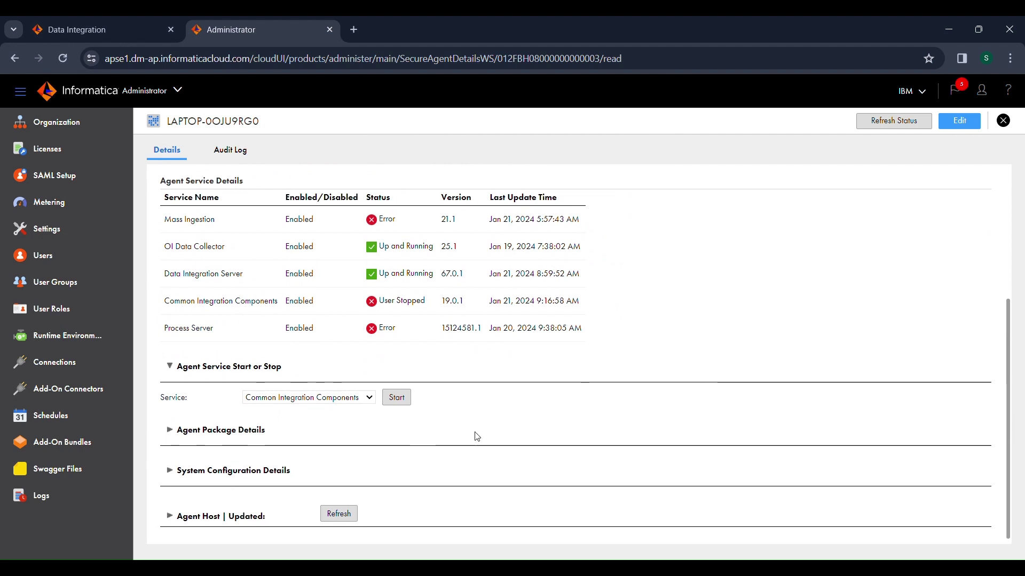
click(399, 400)
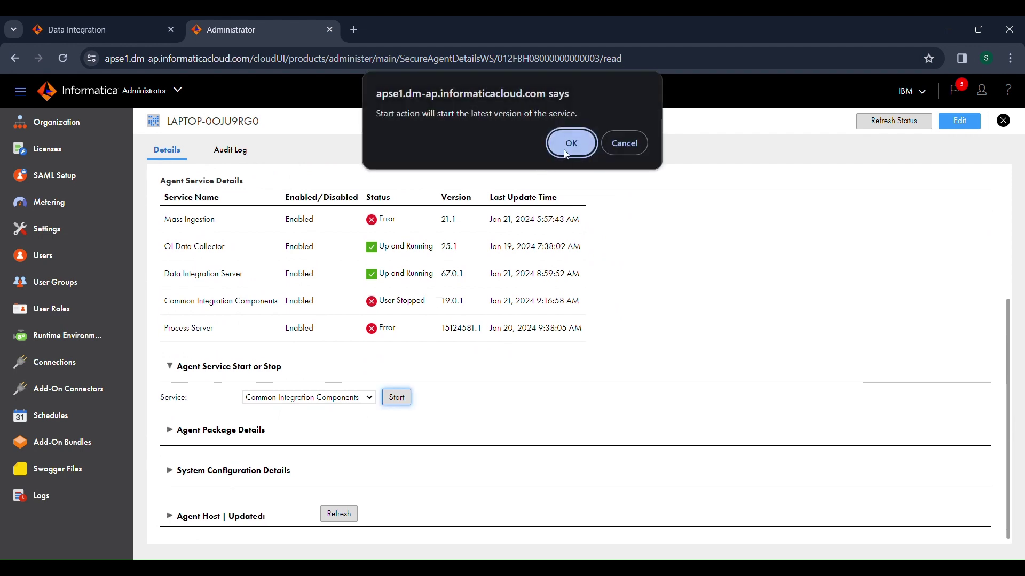
drag(387, 122, 433, 122)
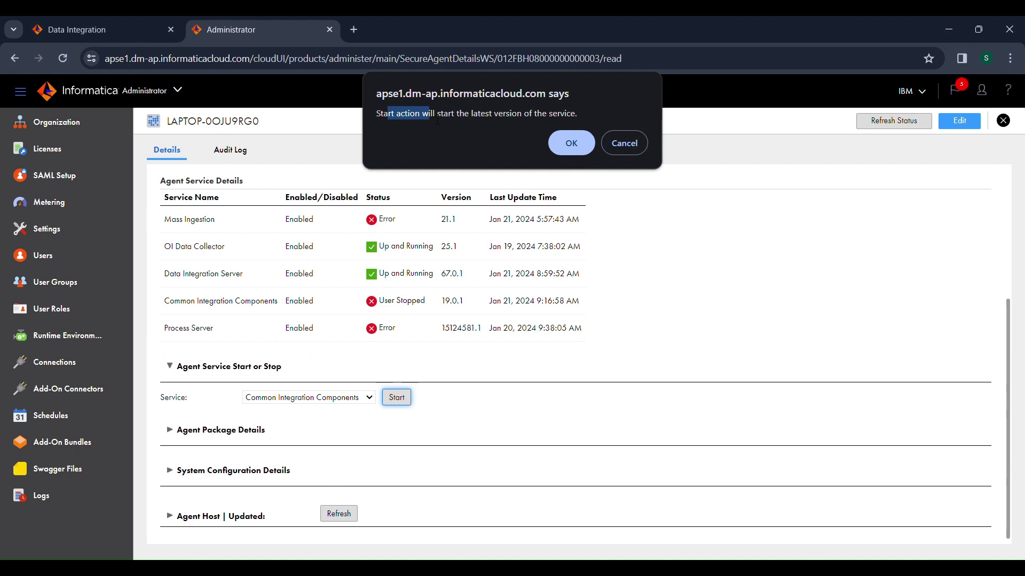
click(568, 142)
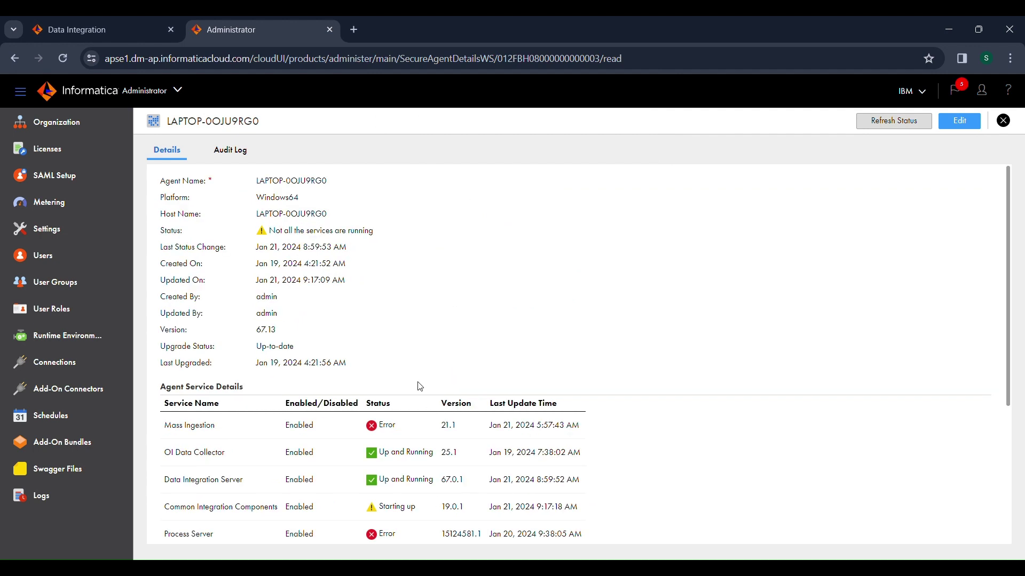
drag(420, 512, 364, 515)
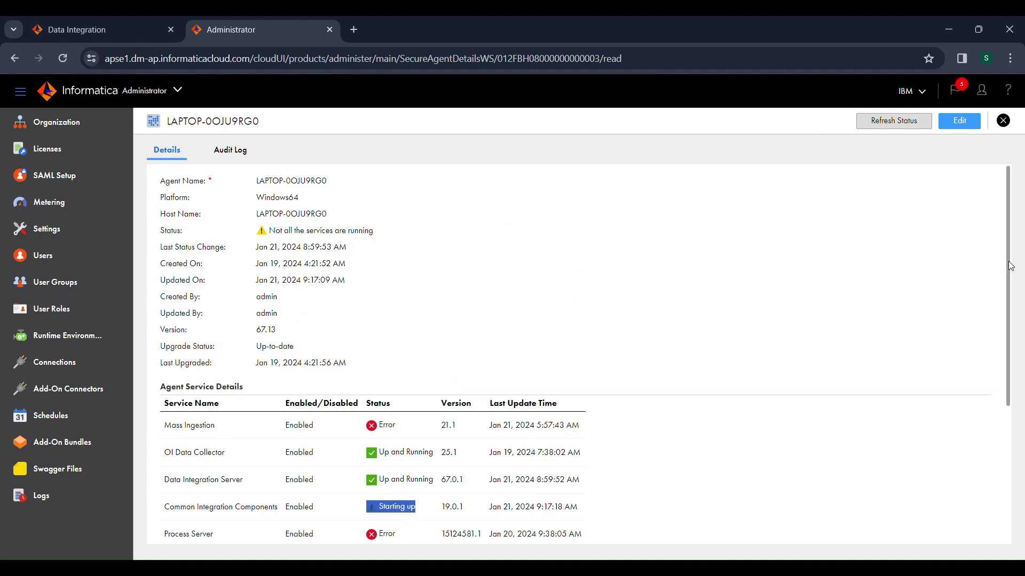
- Stop all versions of the Mass Ingestion service on the secure agent
drag(1010, 265, 1008, 378)
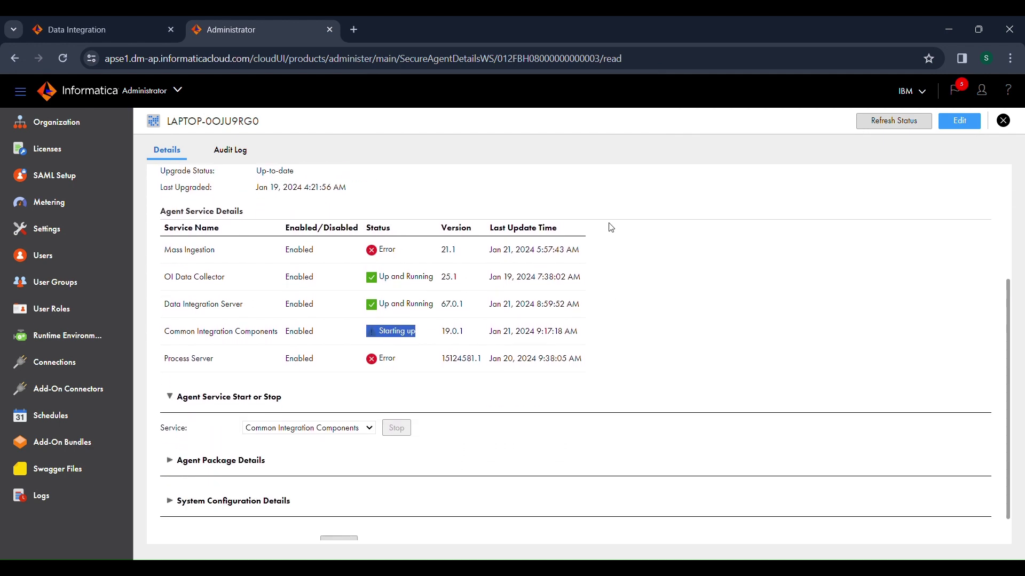
drag(410, 249, 365, 253)
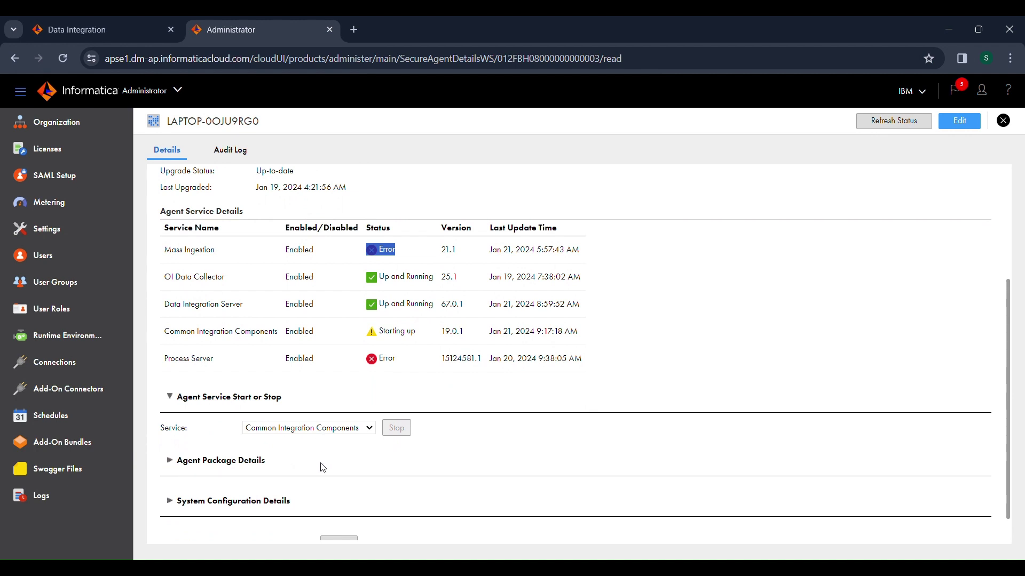
key(Up)
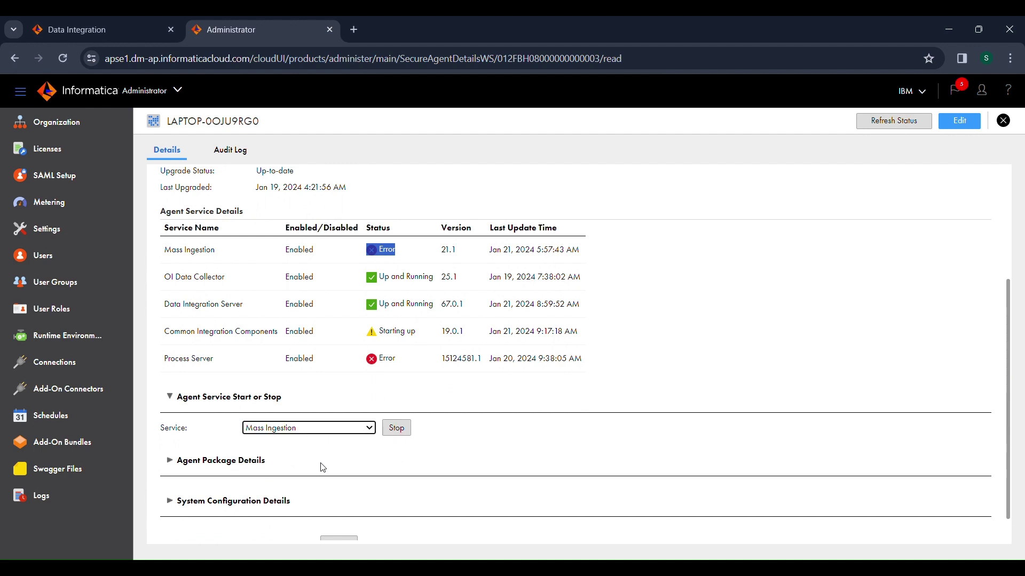
click(407, 431)
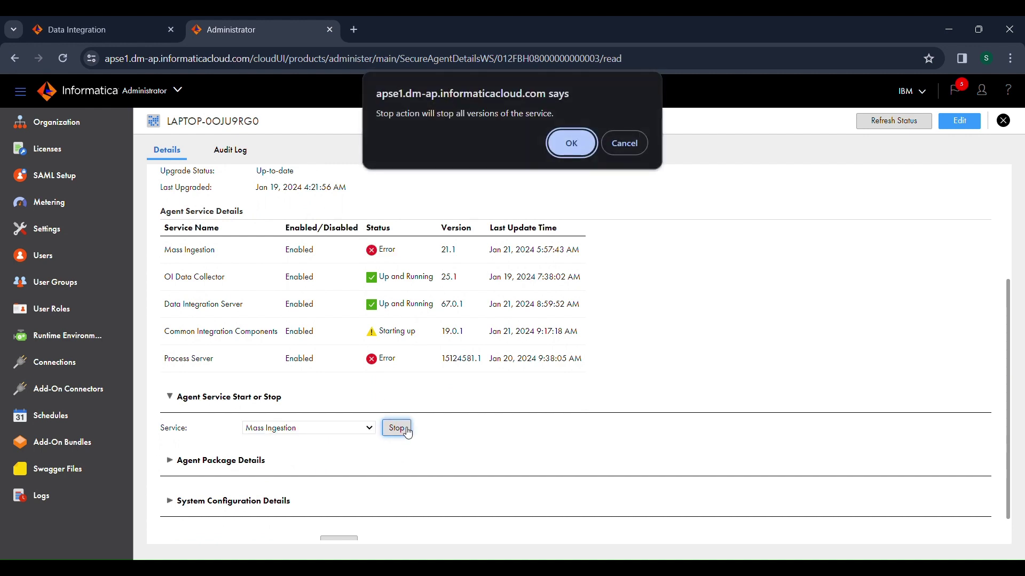
click(566, 151)
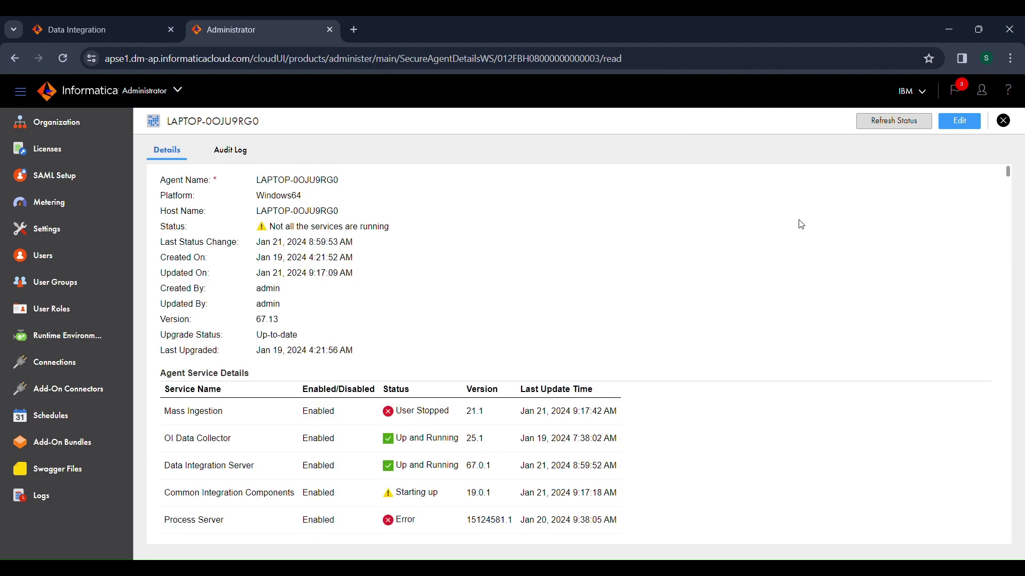
- Start the latest version of the Mass Ingestion service on the secure agent
drag(1000, 188, 1004, 280)
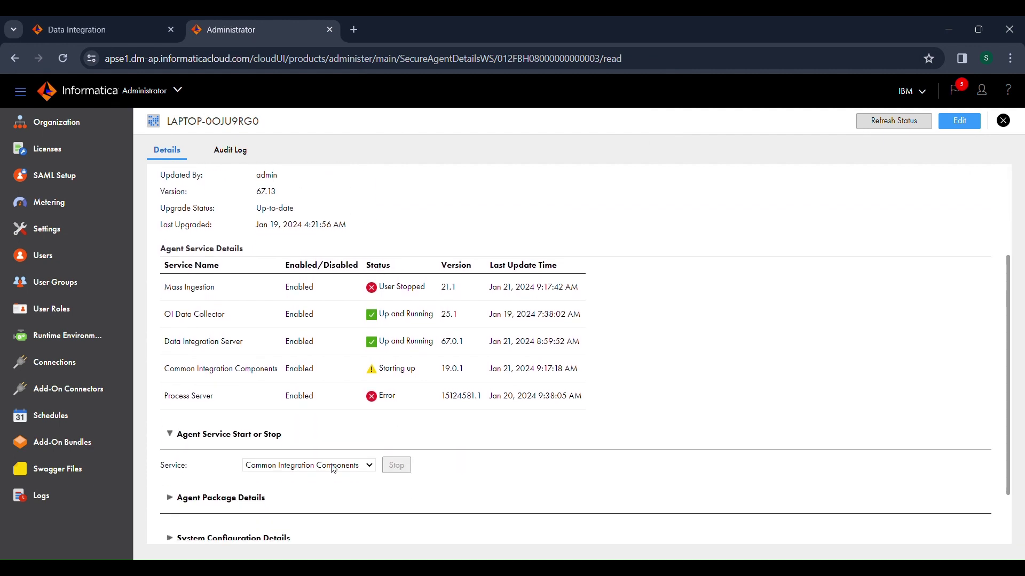
click(323, 503)
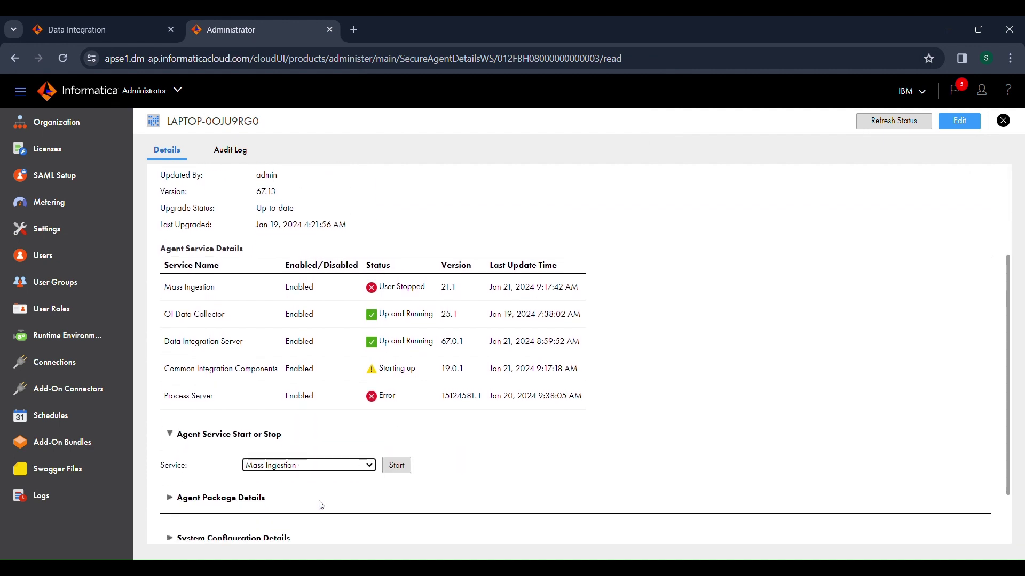
click(400, 467)
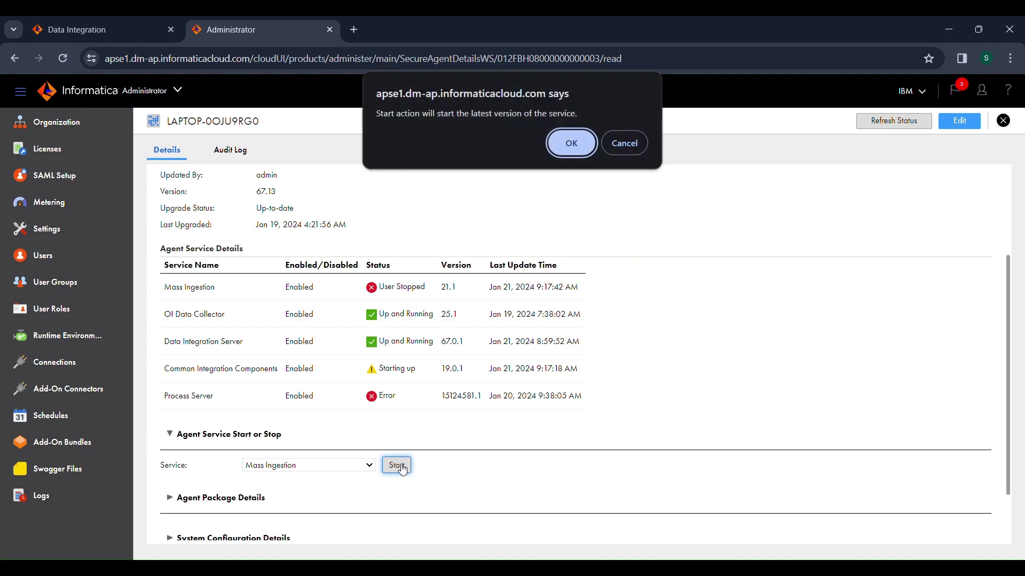
click(571, 143)
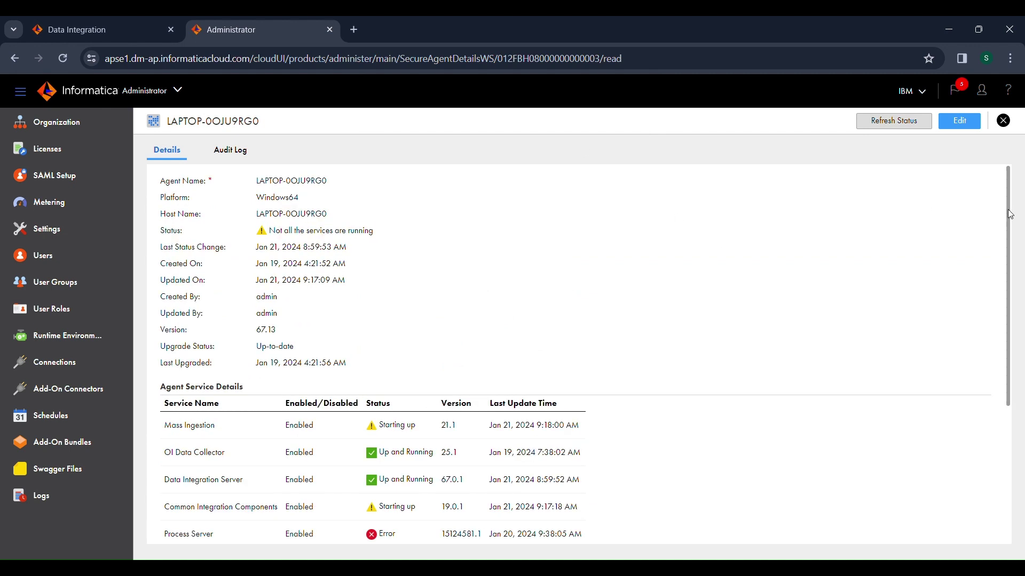
- Stop all versions of the Process Server service on the secure agent
drag(1007, 214, 1008, 296)
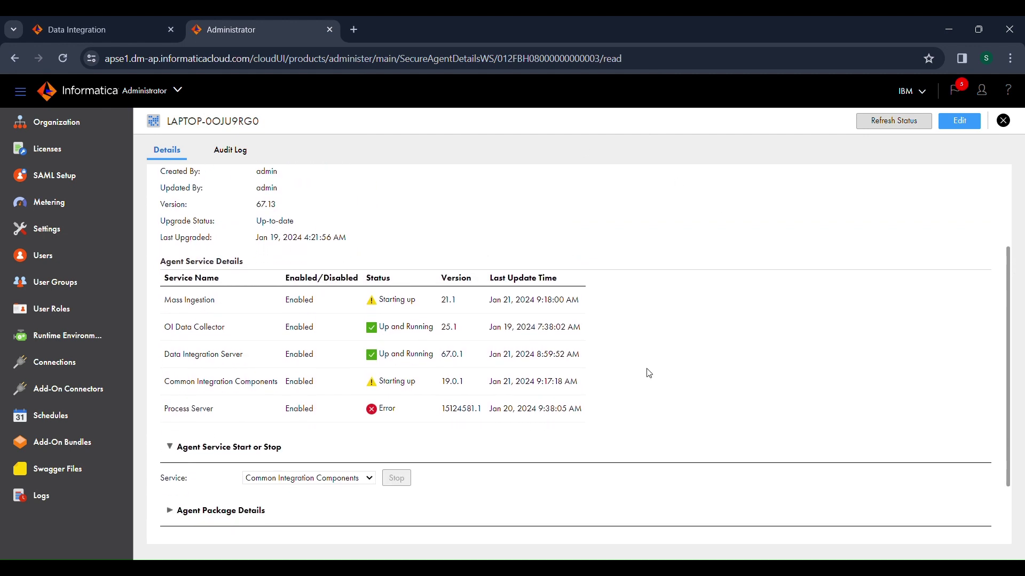
click(327, 478)
click(316, 542)
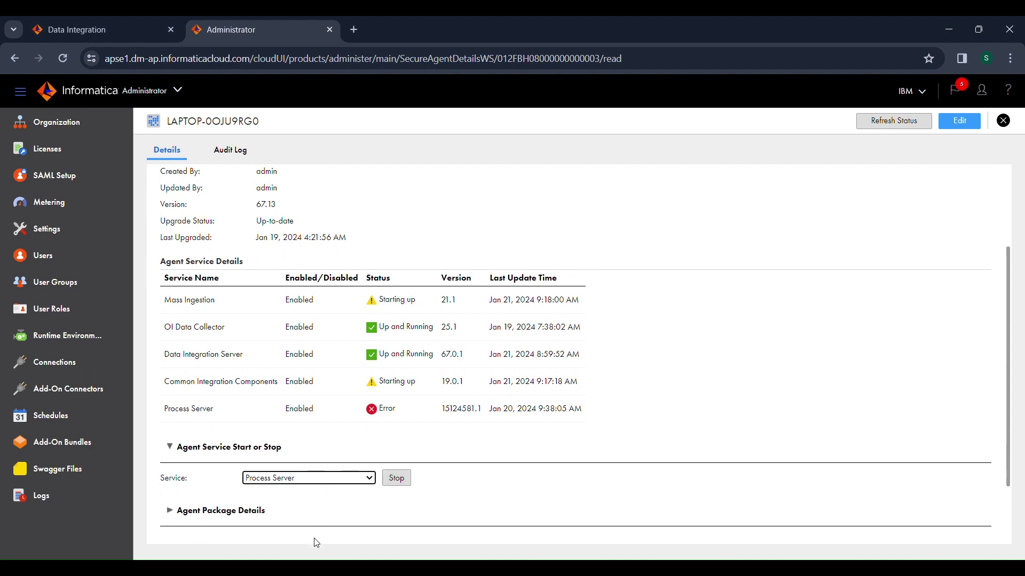
click(396, 478)
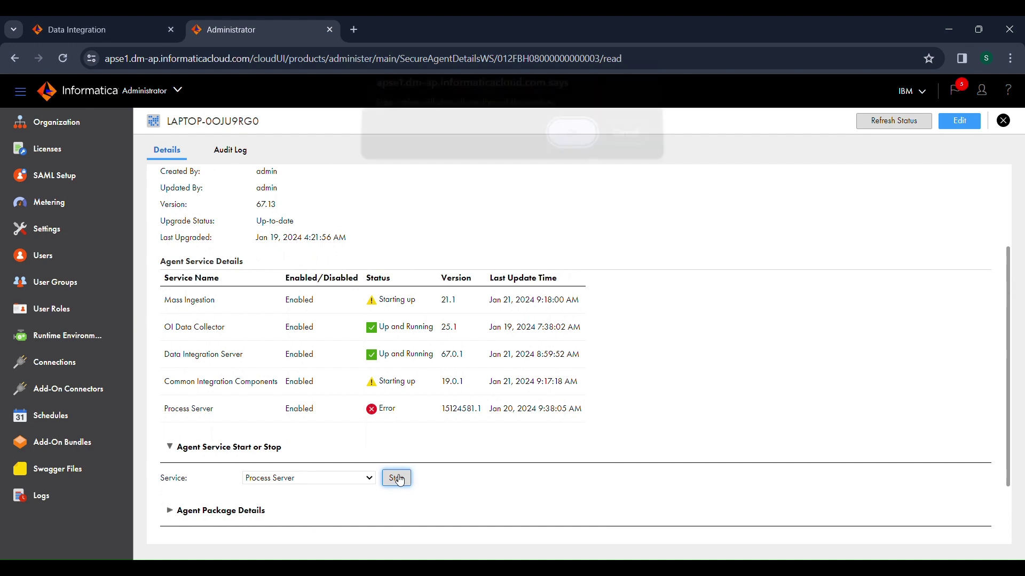
click(570, 144)
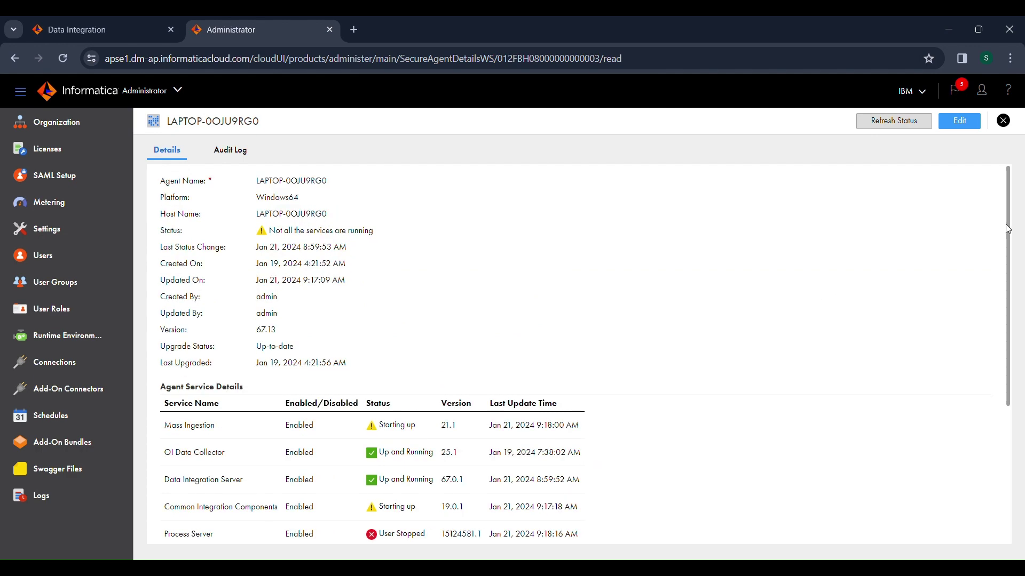
- Start the latest version of the Process Server service on the secure agent
scroll(993, 320, down, 4)
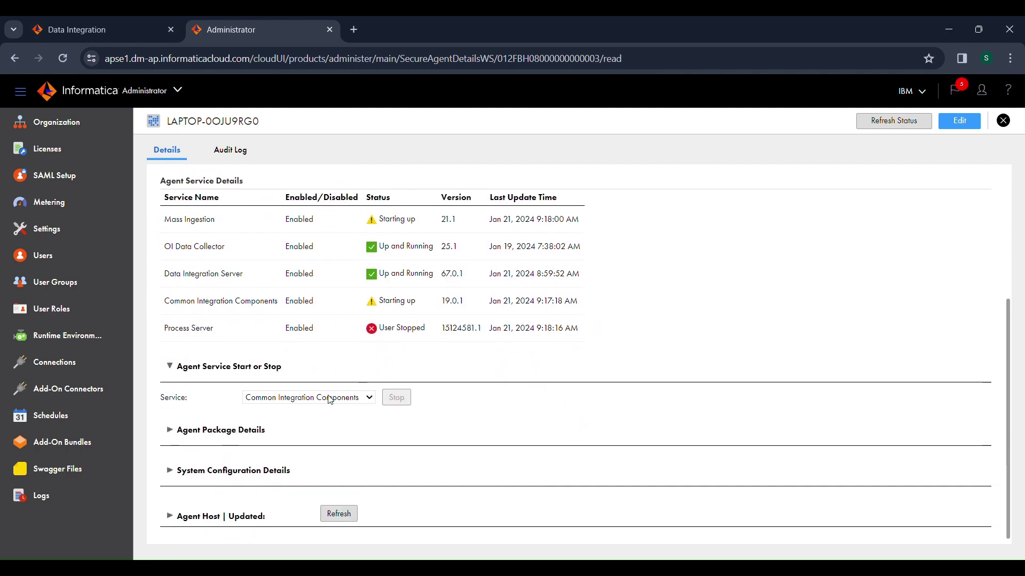
click(319, 464)
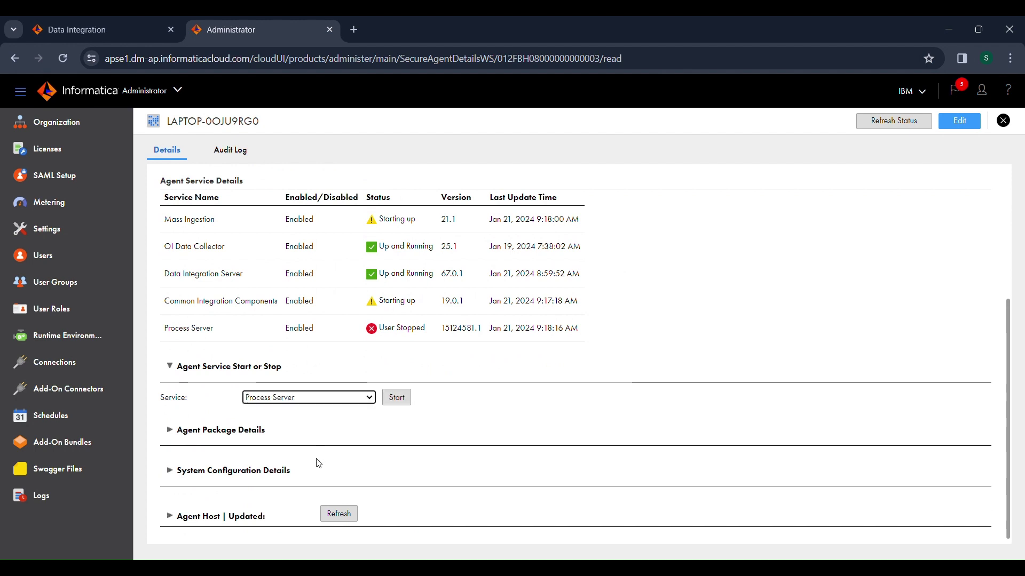
click(395, 404)
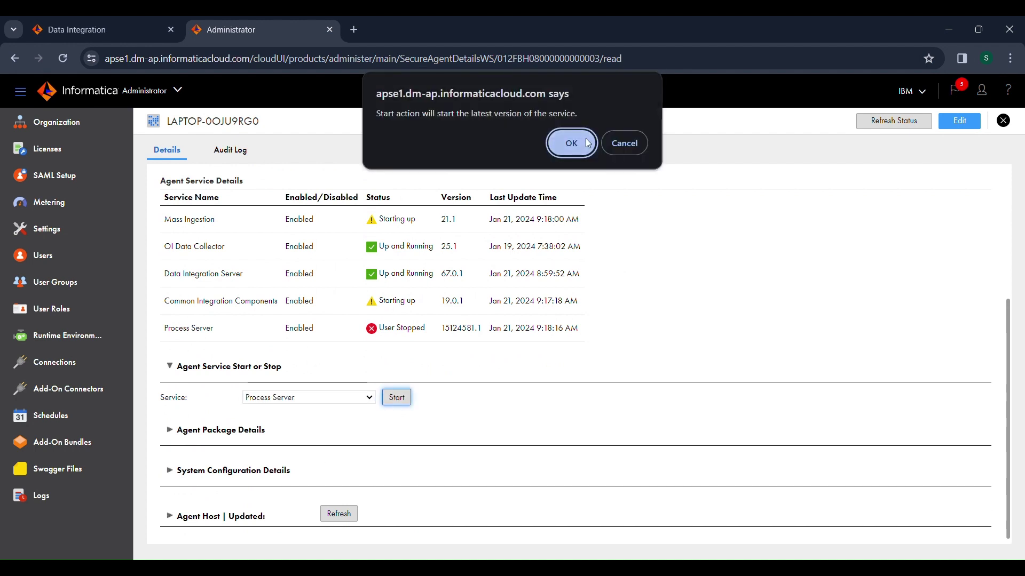
click(587, 143)
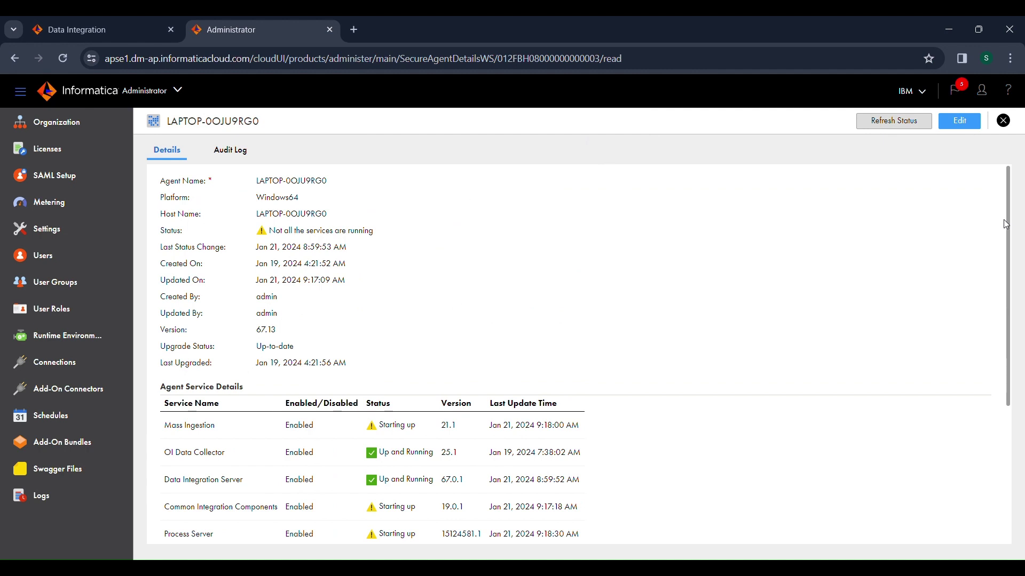
- Check the status of the restarted Mass Ingestion, Common Integration Components and Process Server services, refreshing the agent status until startup completes
scroll(1009, 282, down, 3)
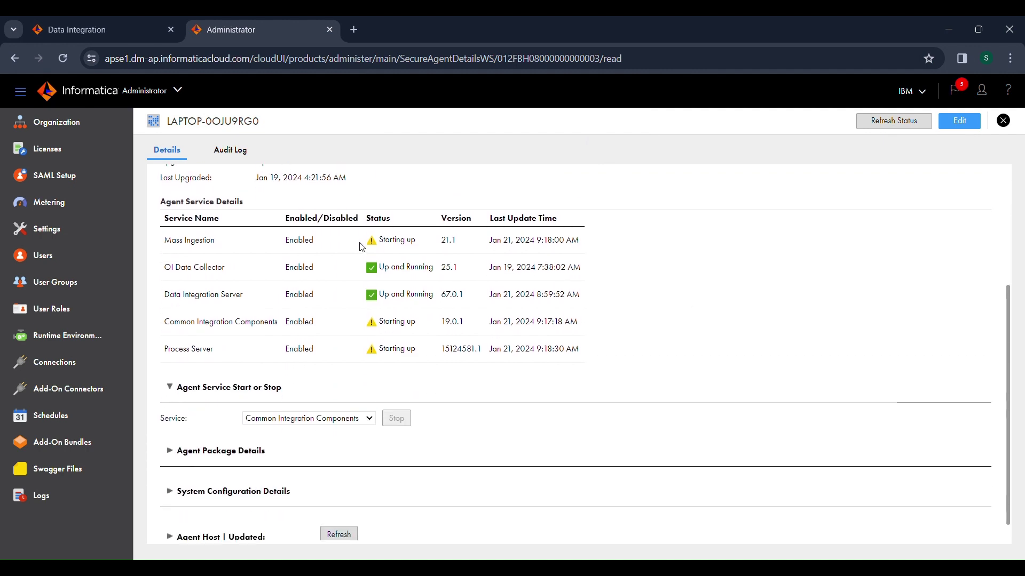
drag(361, 247, 418, 249)
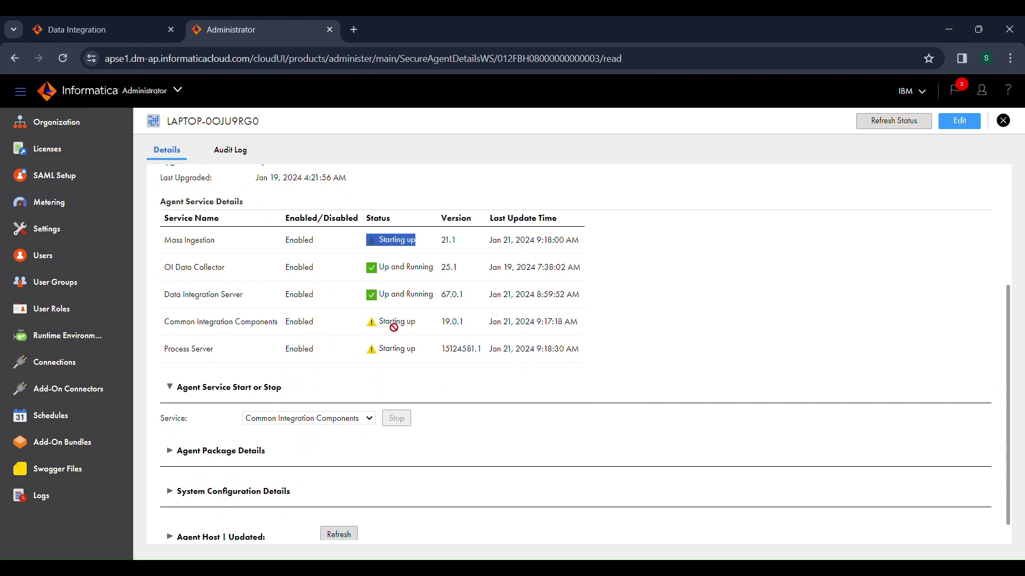
drag(424, 346, 368, 351)
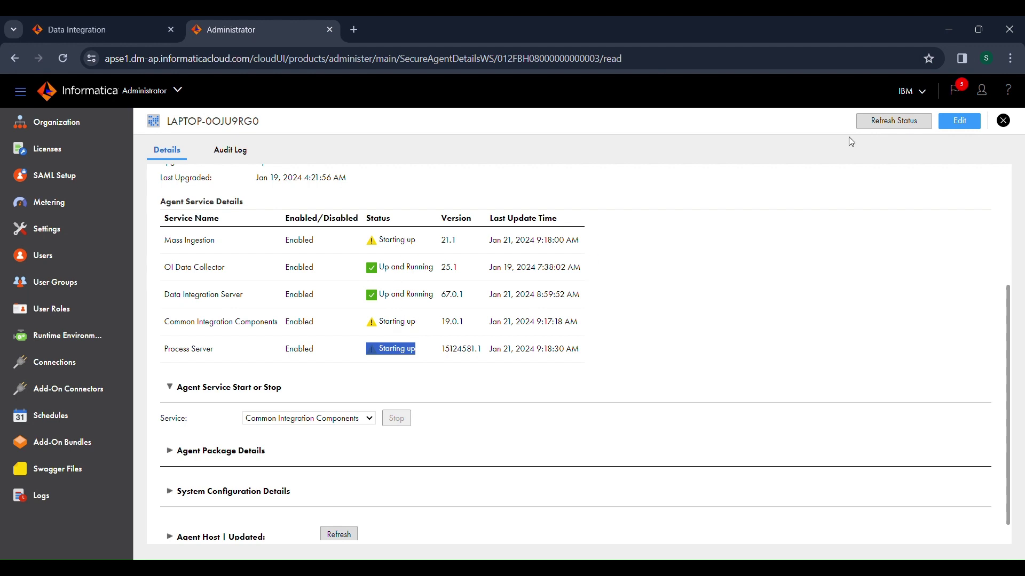
click(885, 121)
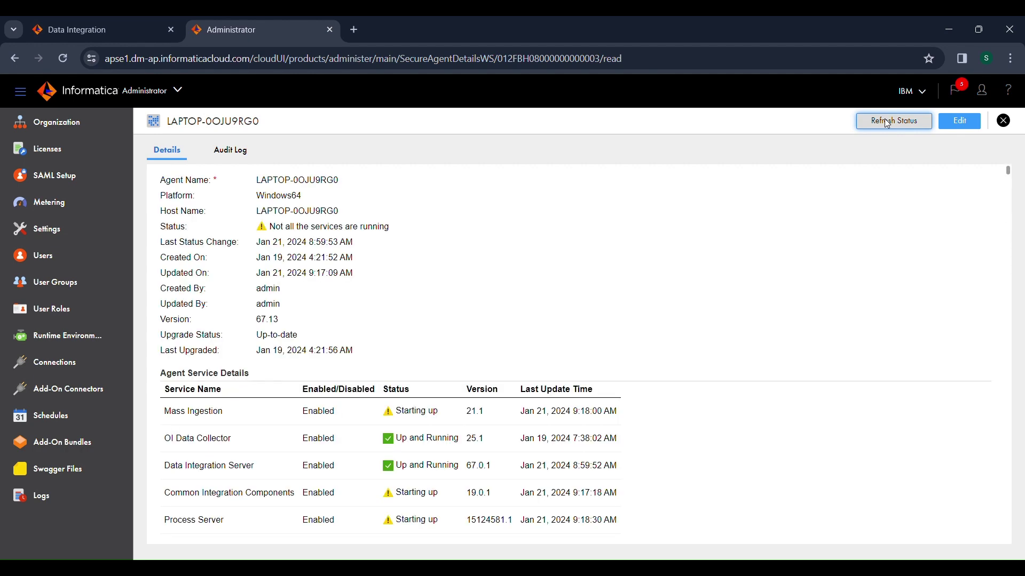
drag(1007, 198, 1007, 277)
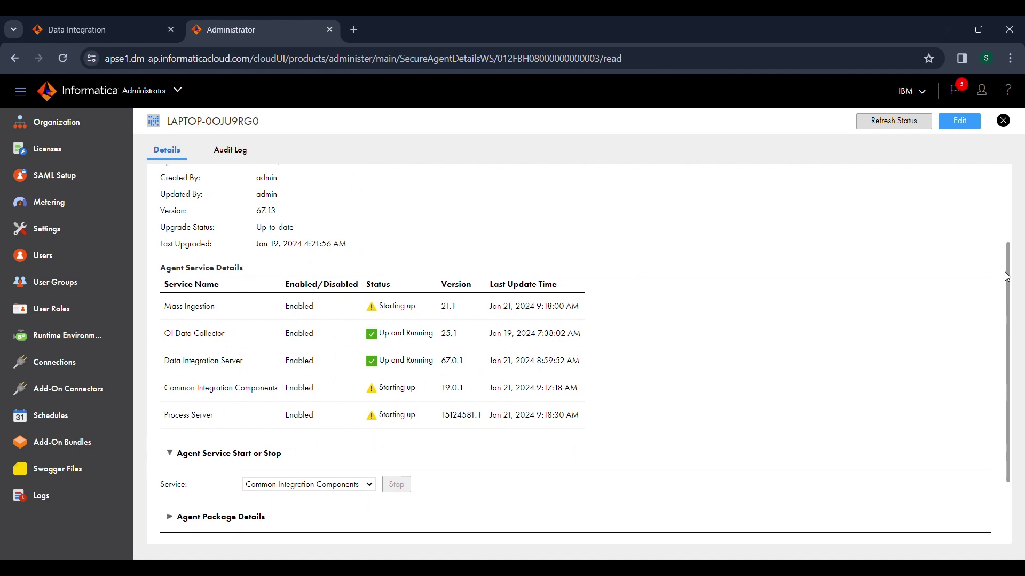
click(878, 122)
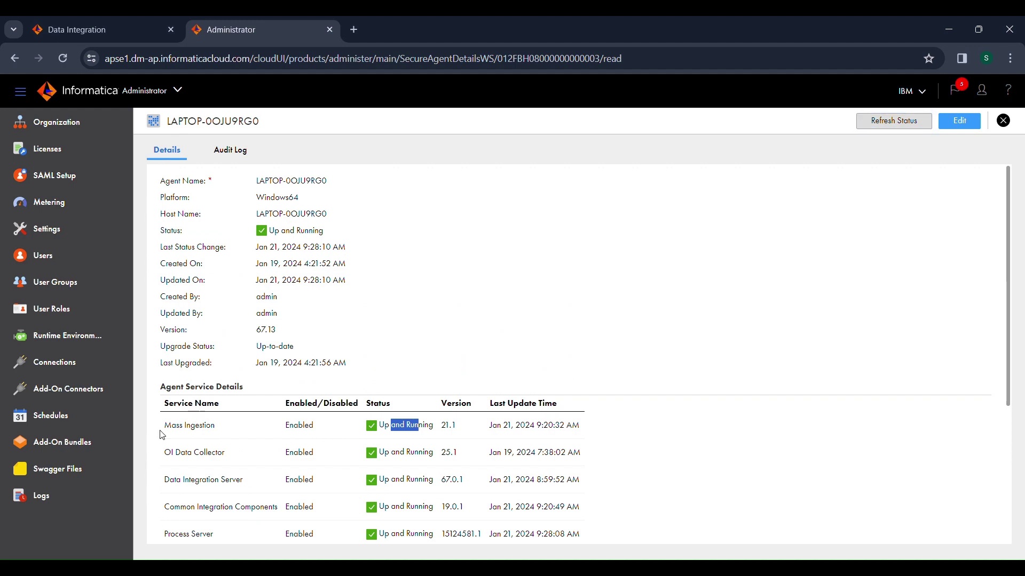
- Review the status of each service listed in the secure agent's service details
drag(161, 430, 212, 490)
click(222, 490)
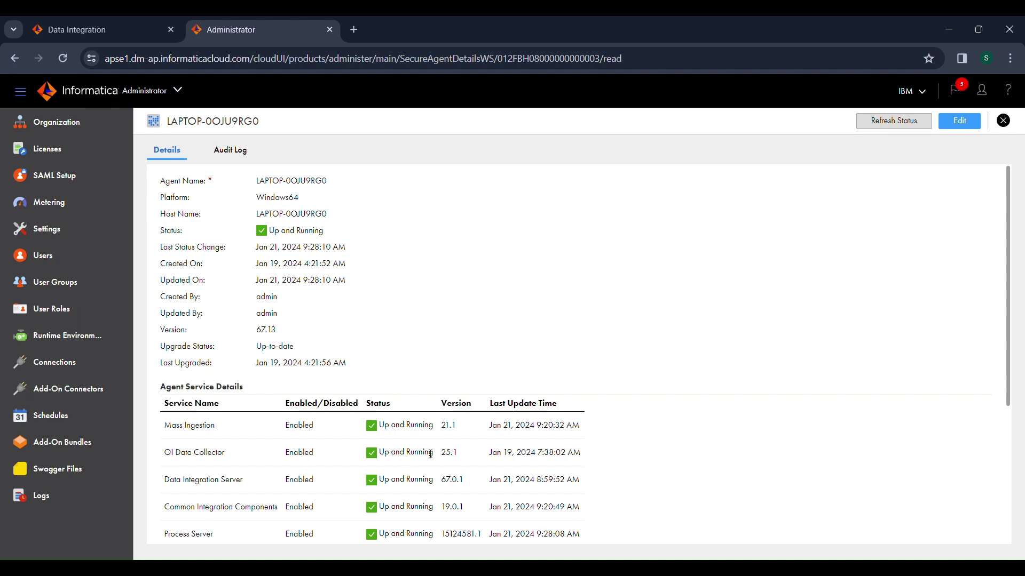
drag(425, 454, 388, 484)
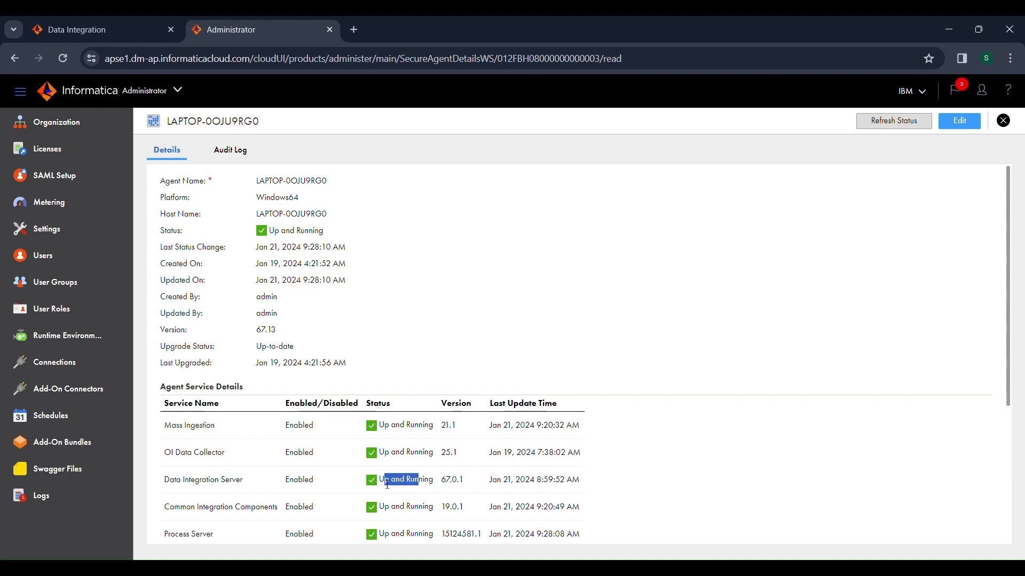